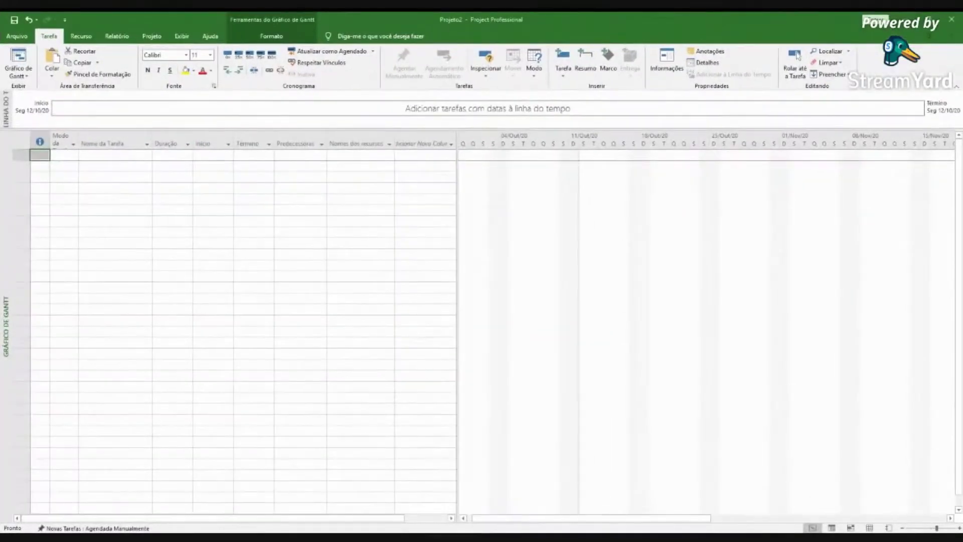
# Step: Switch the project from the Gantt chart to the Planilha de Recursos view
pyautogui.click(81, 37)
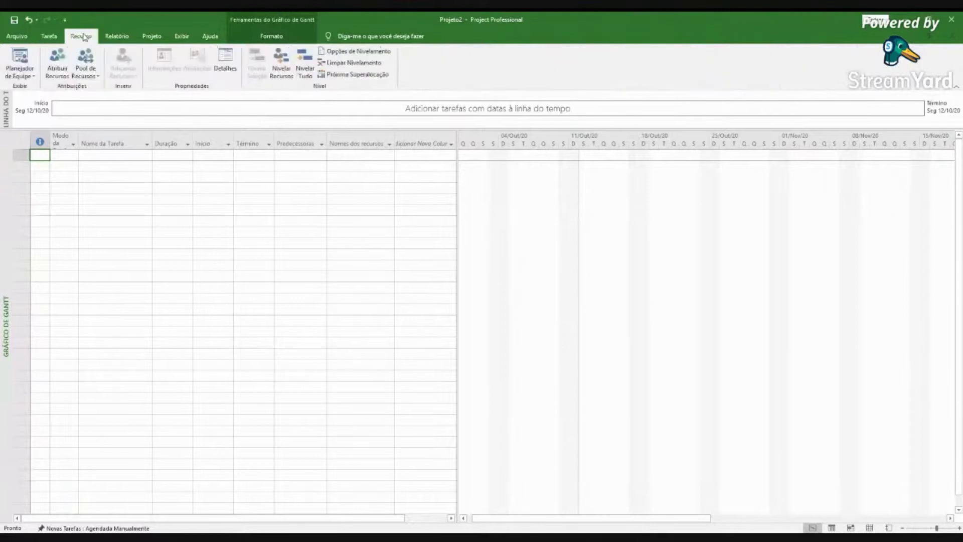
pyautogui.click(35, 78)
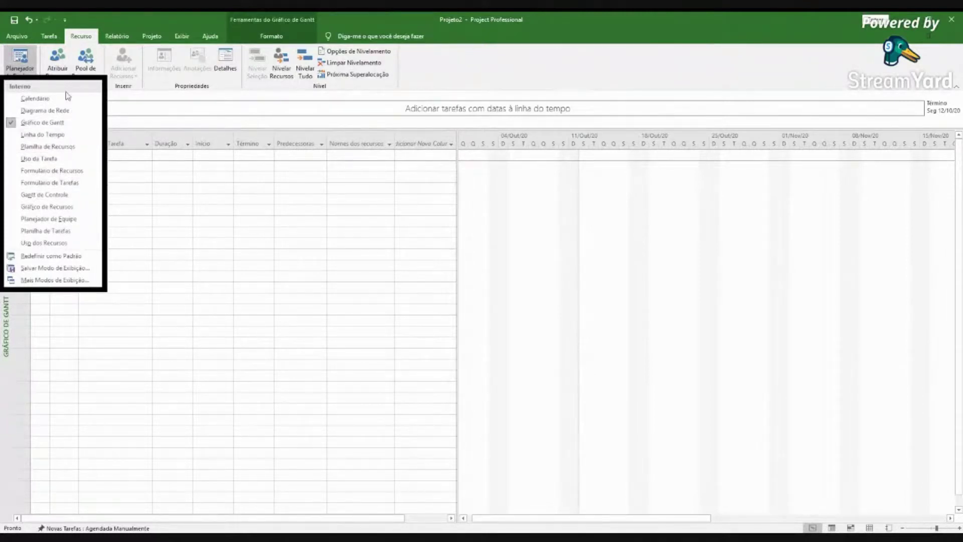
pyautogui.click(79, 40)
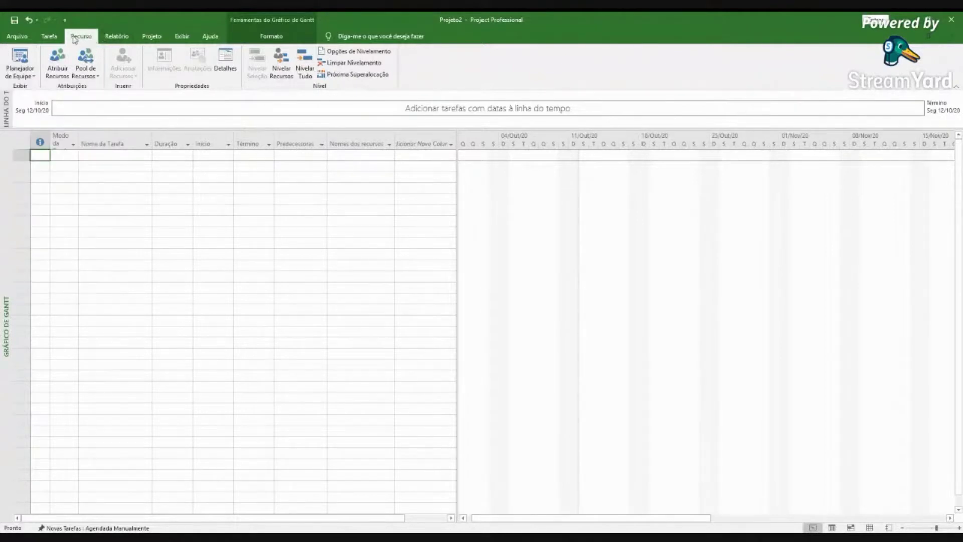
pyautogui.click(34, 79)
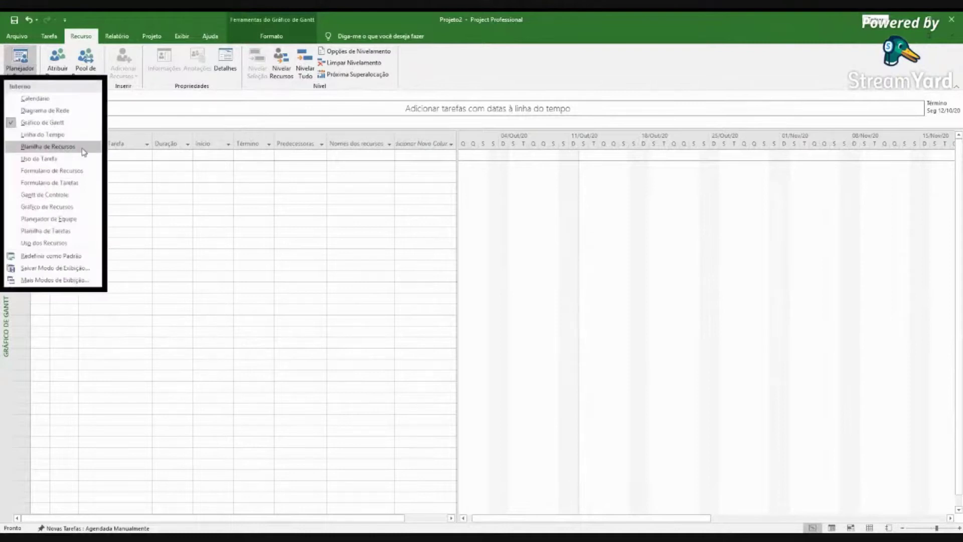
pyautogui.click(48, 146)
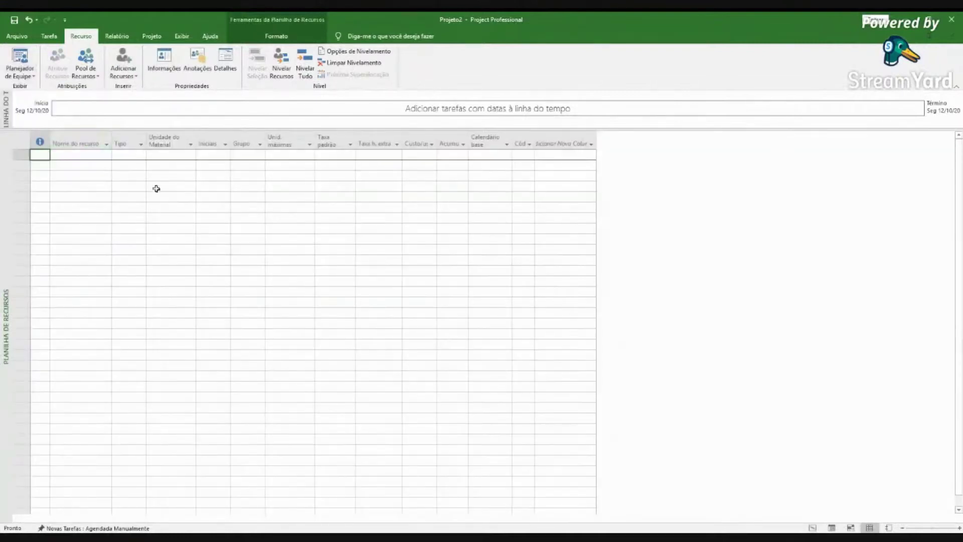
# Step: Add a resource named "Analista de Marketing" in the first row and widen the resource name column to fit it
pyautogui.click(93, 155)
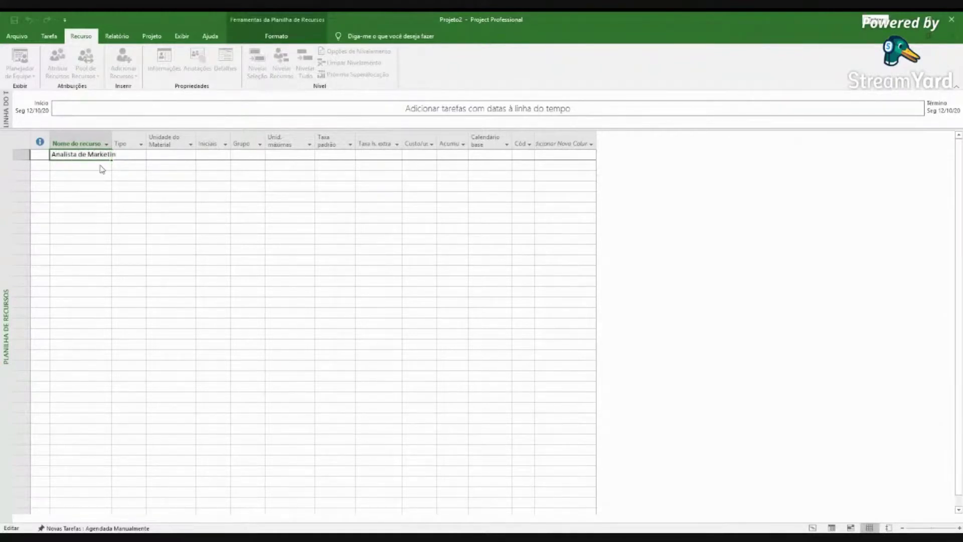
pyautogui.press('Return')
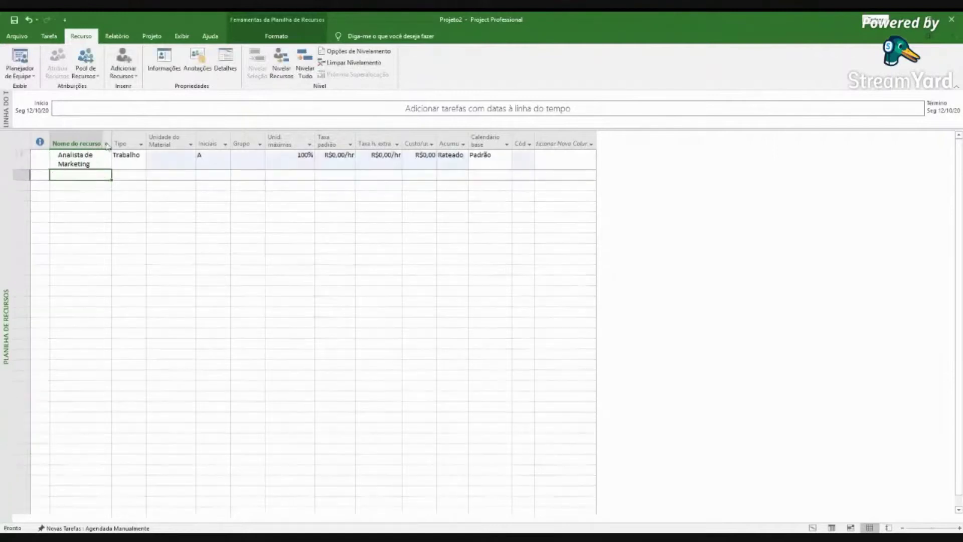
pyautogui.moveTo(110, 136); pyautogui.dragTo(142, 136)
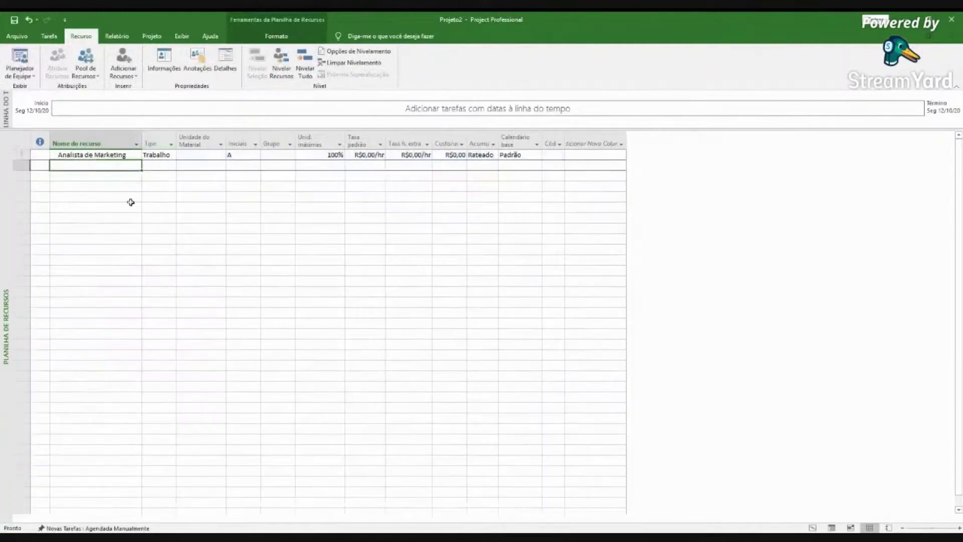
# Step: Examine the type choices and the material unit, initials and group fields of the Analista de Marketing resource
pyautogui.click(172, 160)
pyautogui.click(173, 158)
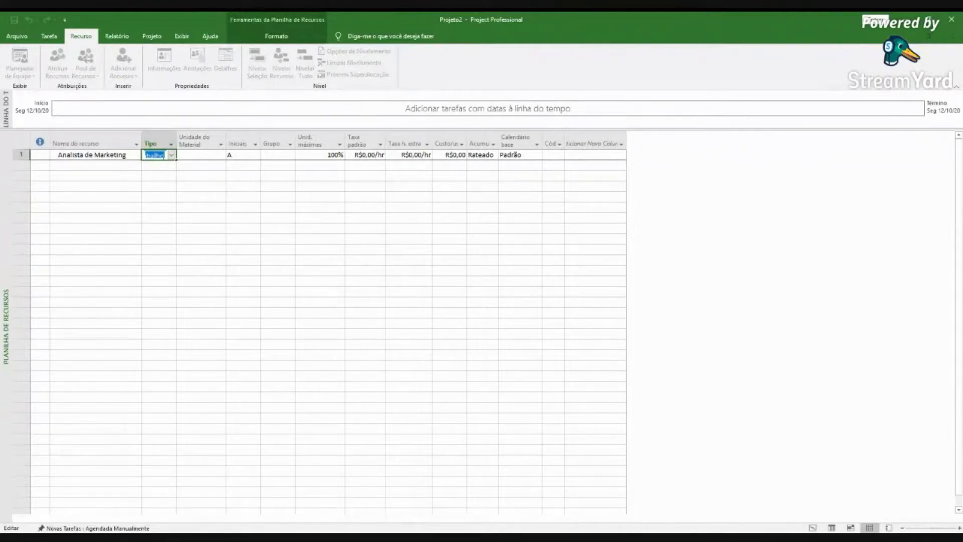
pyautogui.press('Escape')
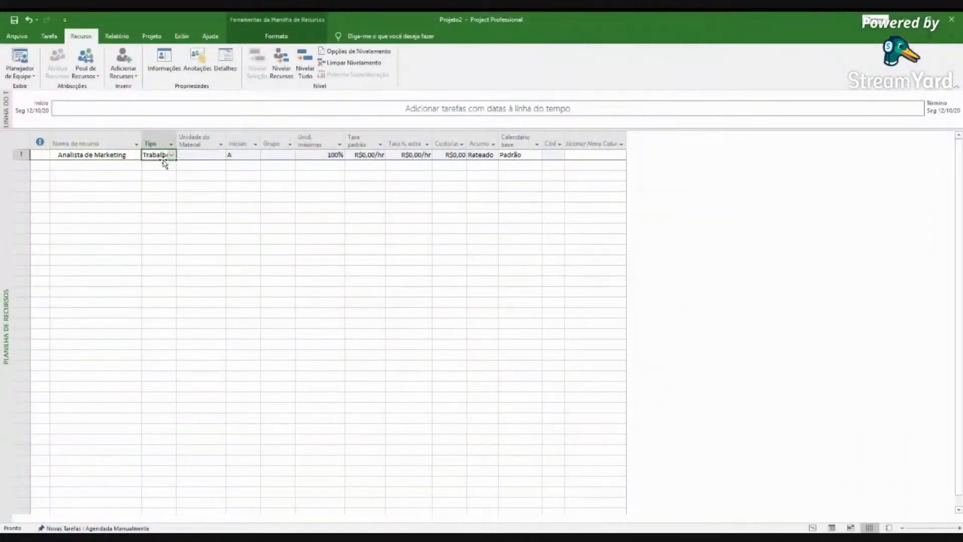
pyautogui.click(216, 157)
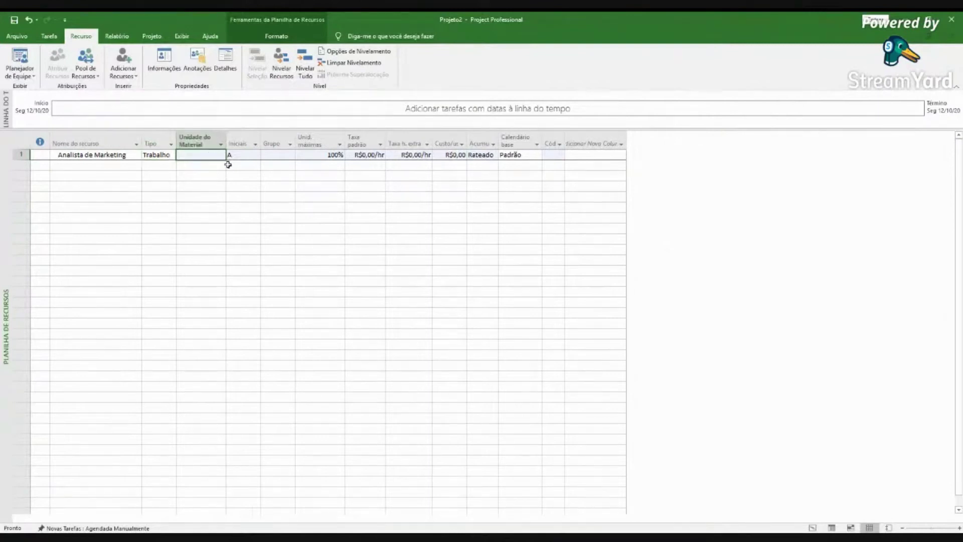
pyautogui.press('Tab')
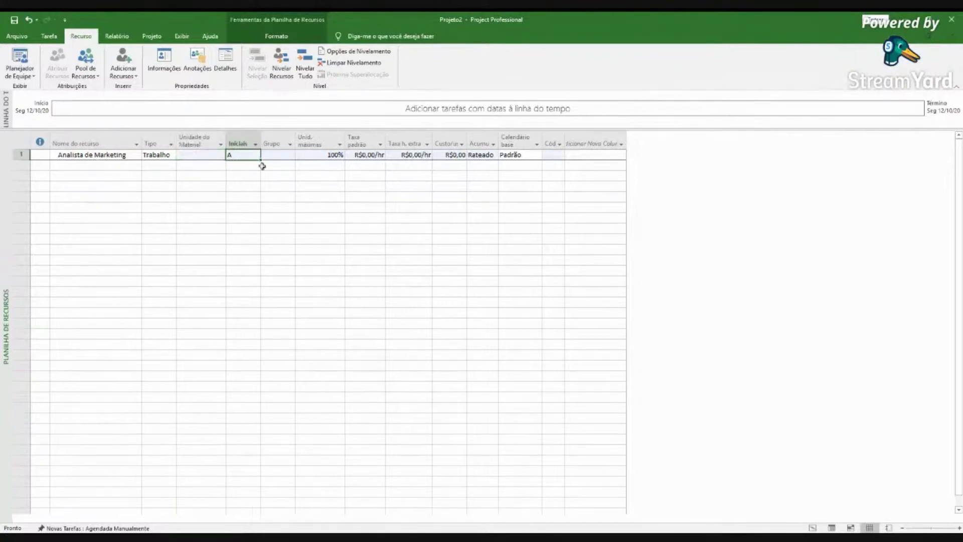
pyautogui.click(290, 156)
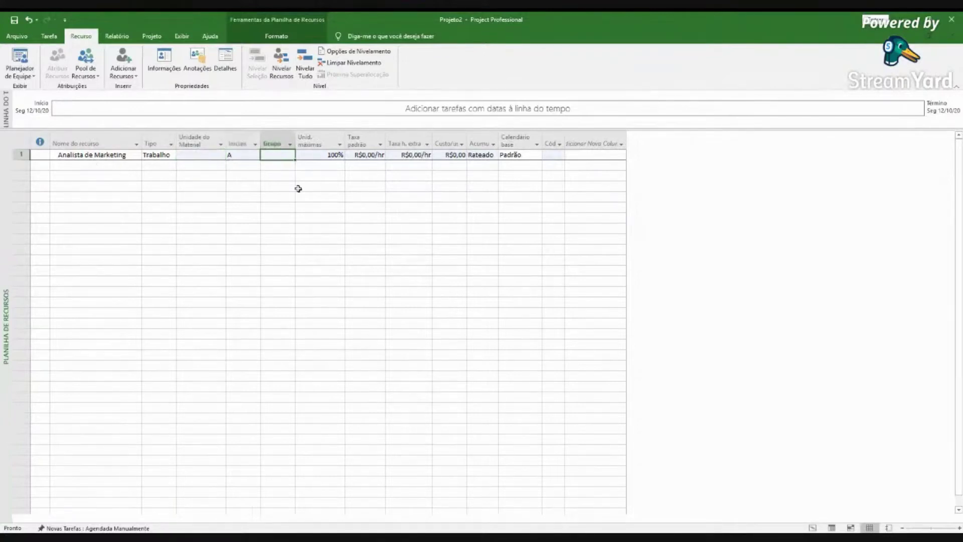
# Step: Set the maximum units of the Analista de Marketing resource to 200%
pyautogui.click(321, 155)
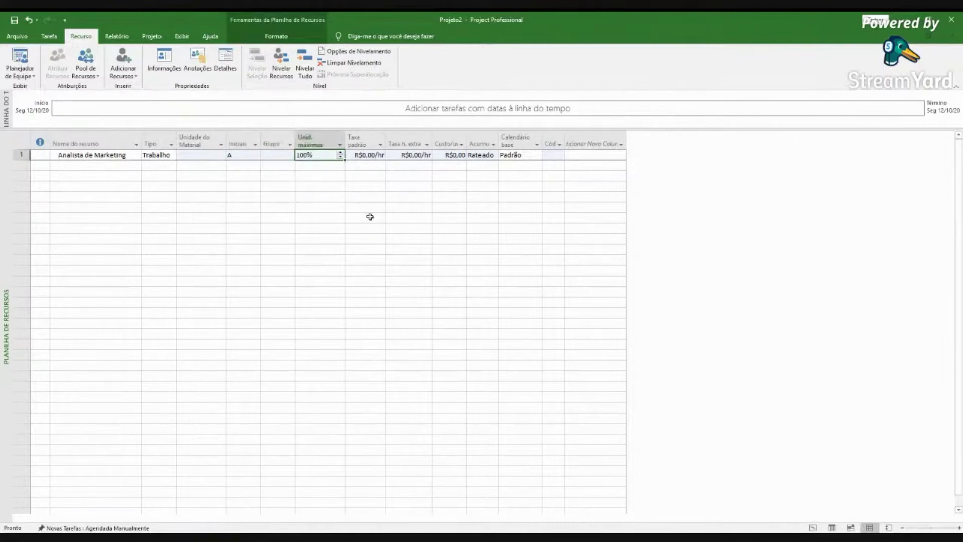
pyautogui.moveTo(329, 155); pyautogui.dragTo(276, 154)
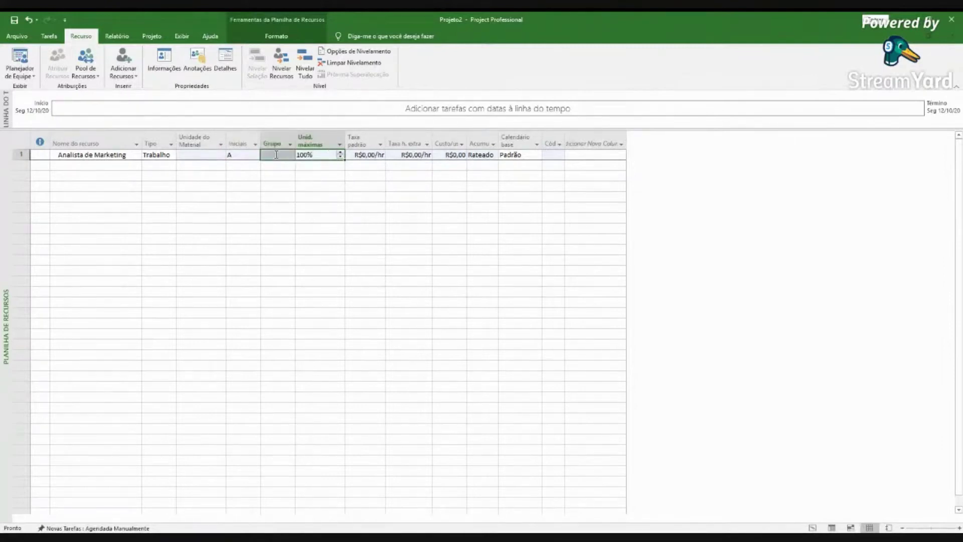
pyautogui.click(322, 155)
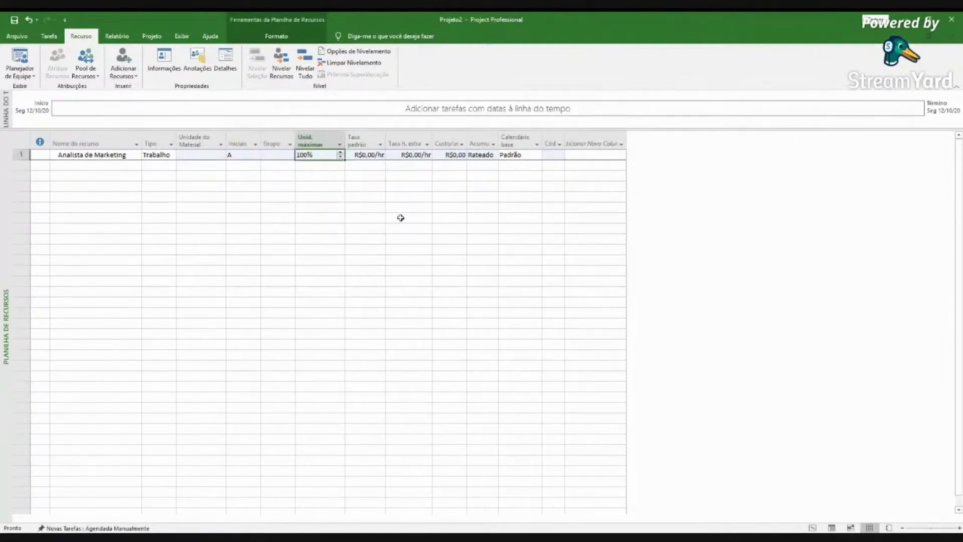
pyautogui.write('200')
pyautogui.press('Return')
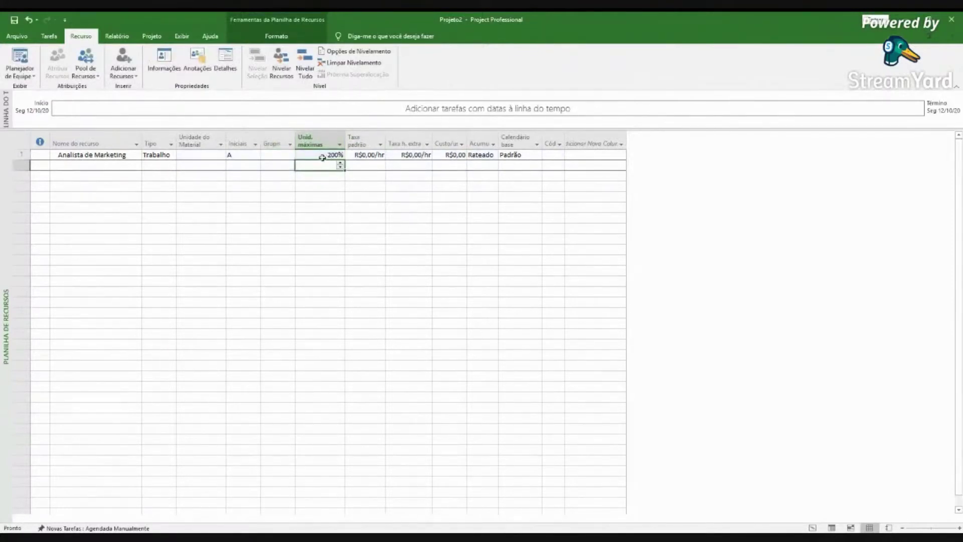
# Step: Set the Analista de Marketing's standard rate to R$50,00/hr and its overtime rate to R$15,00/hr
pyautogui.click(111, 154)
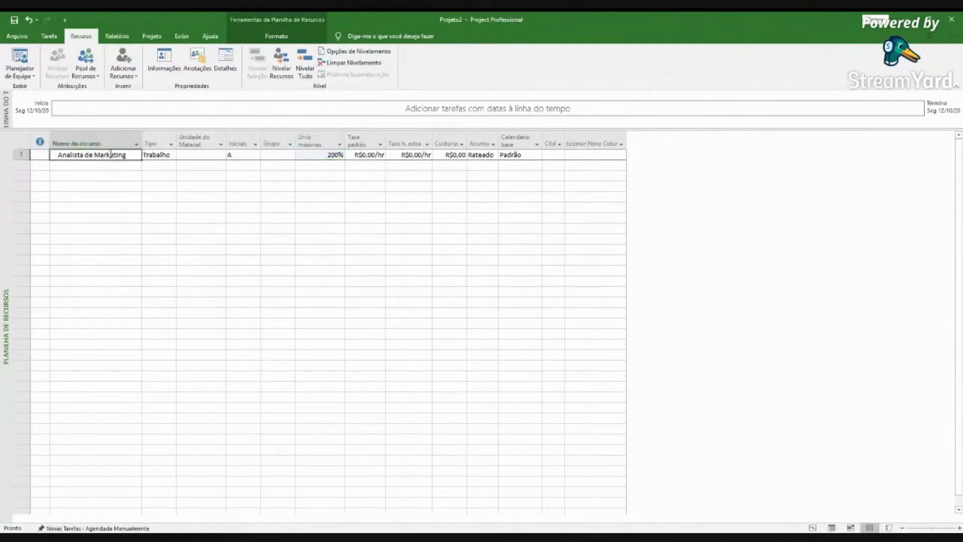
pyautogui.click(375, 155)
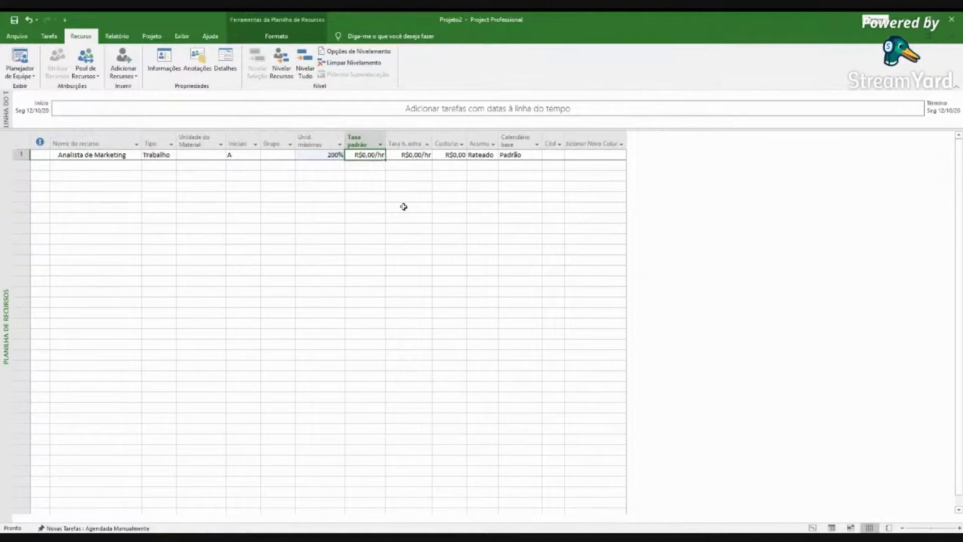
pyautogui.write('50')
pyautogui.press('Return')
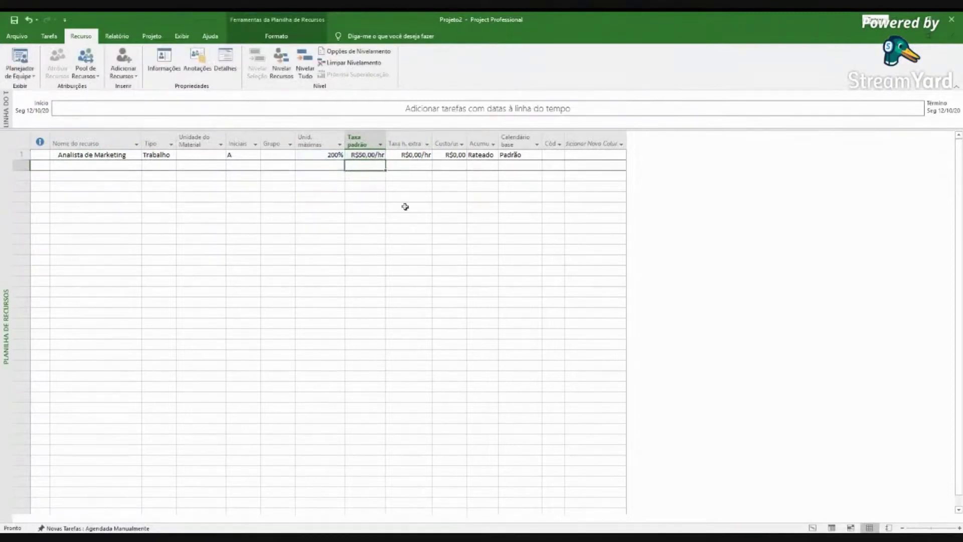
pyautogui.click(368, 154)
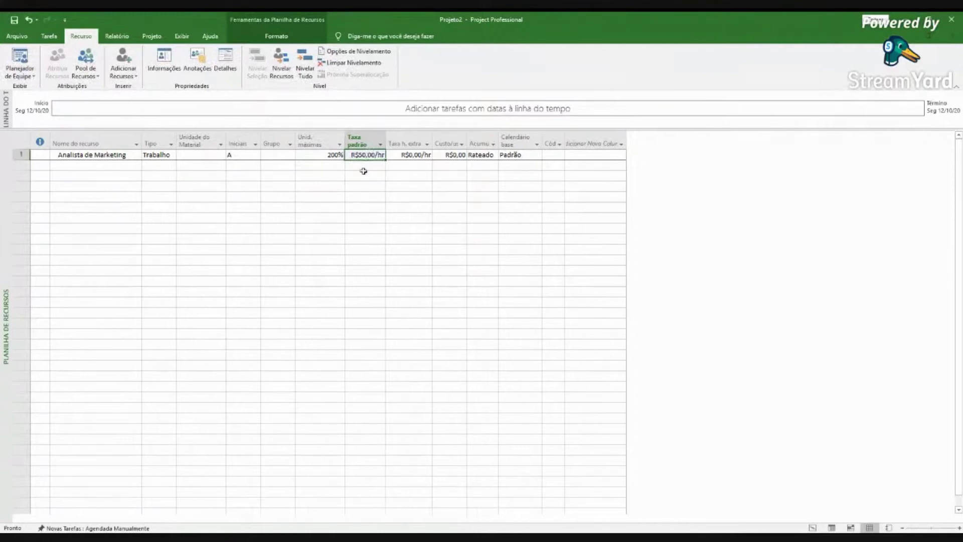
pyautogui.click(402, 155)
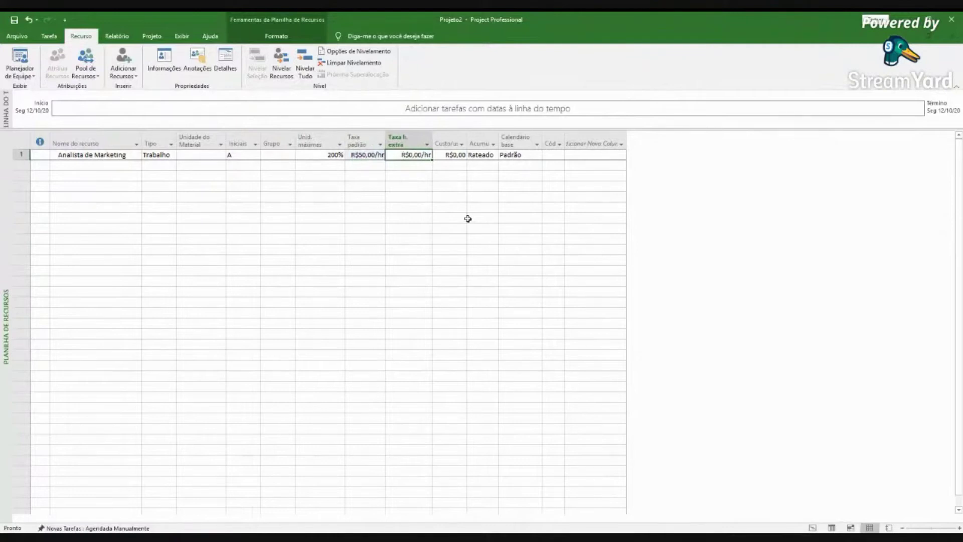
pyautogui.write('15')
pyautogui.press('Return')
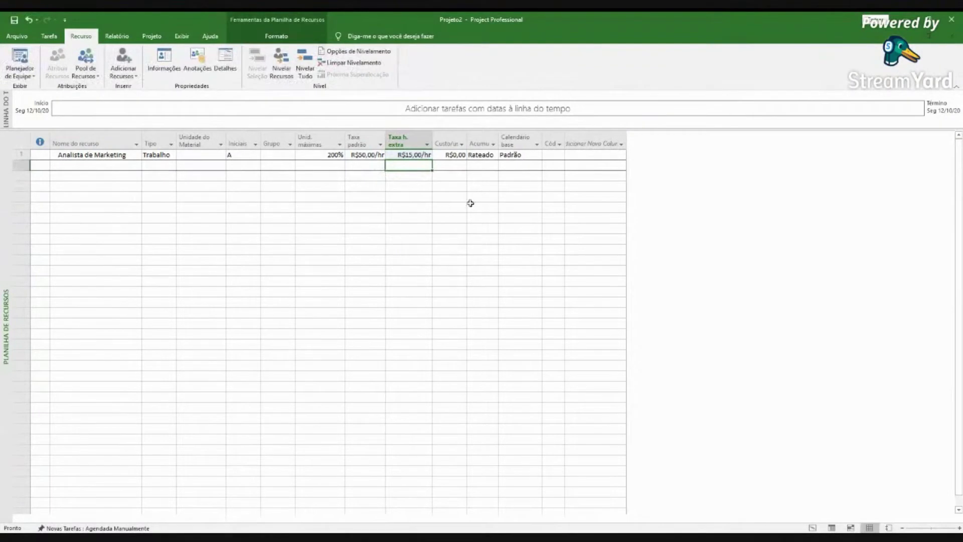
# Step: Examine the cost accrual choices for the Analista de Marketing resource without changing the setting
pyautogui.click(466, 203)
pyautogui.click(492, 157)
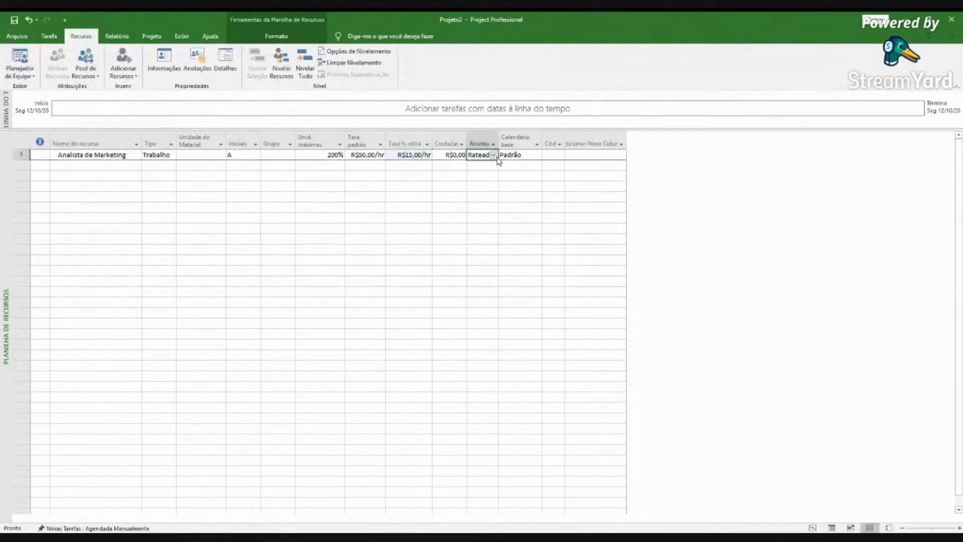
pyautogui.click(497, 158)
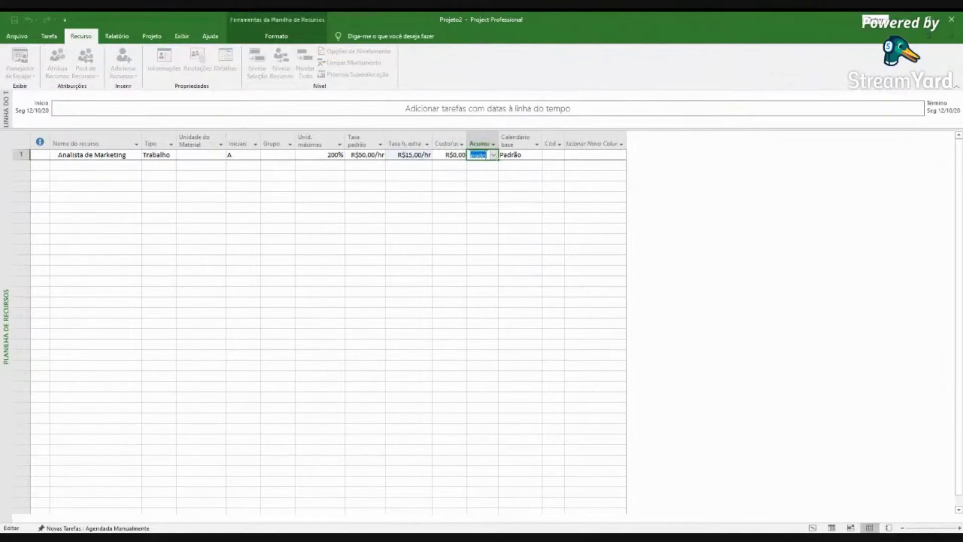
pyautogui.press('Escape')
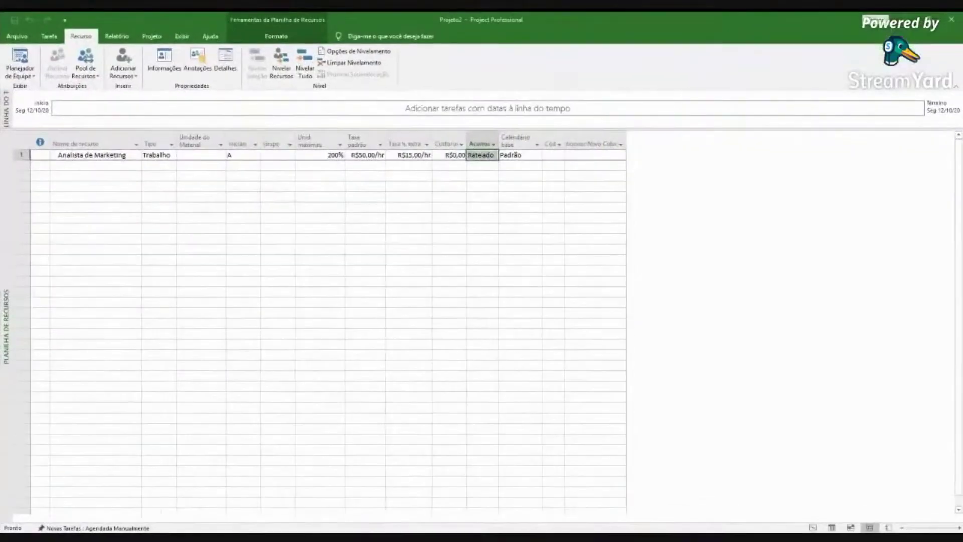
pyautogui.click(489, 156)
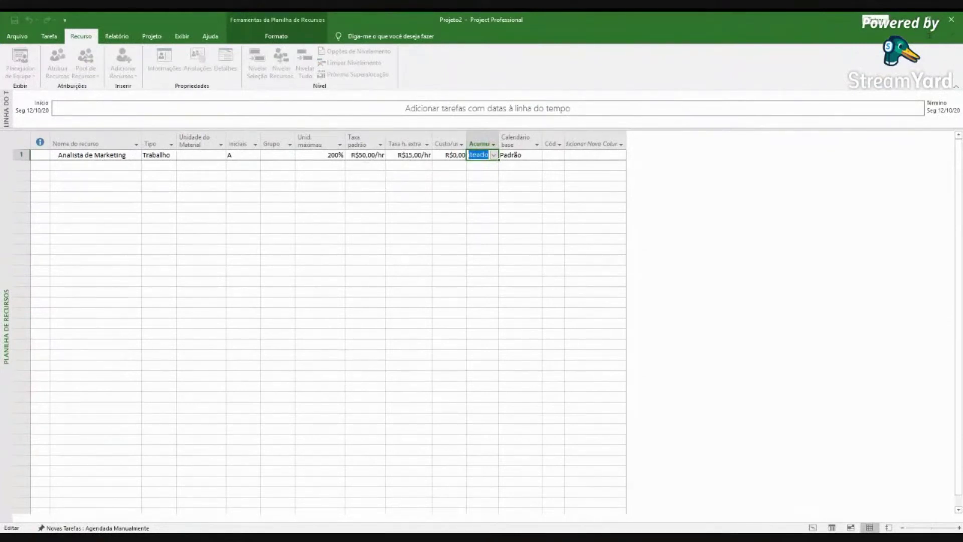
pyautogui.press('Escape')
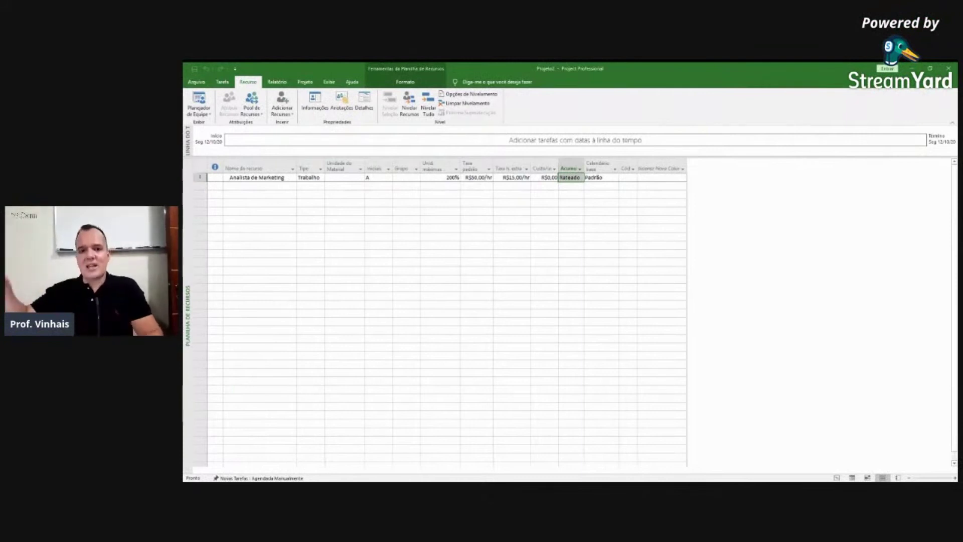
pyautogui.hotkey('alt', 'Tab')
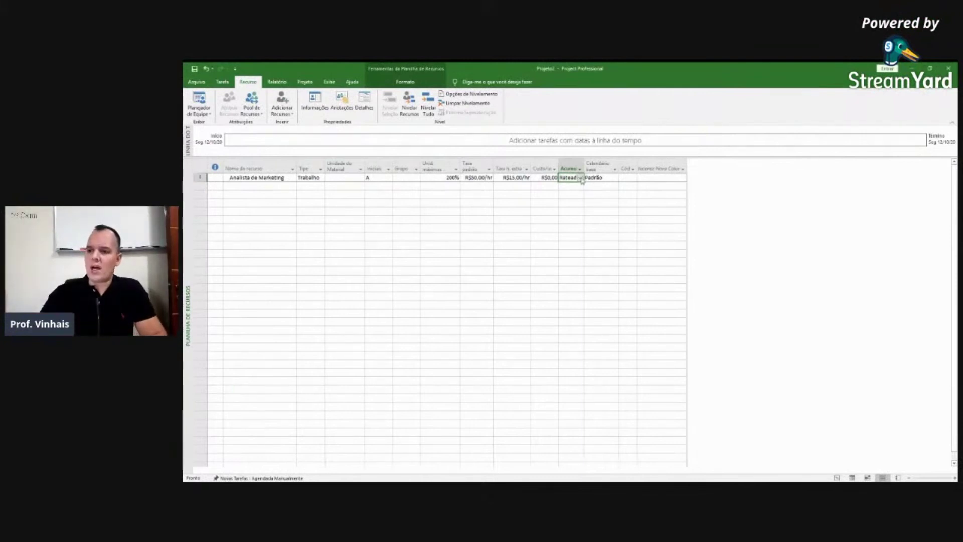
pyautogui.click(581, 180)
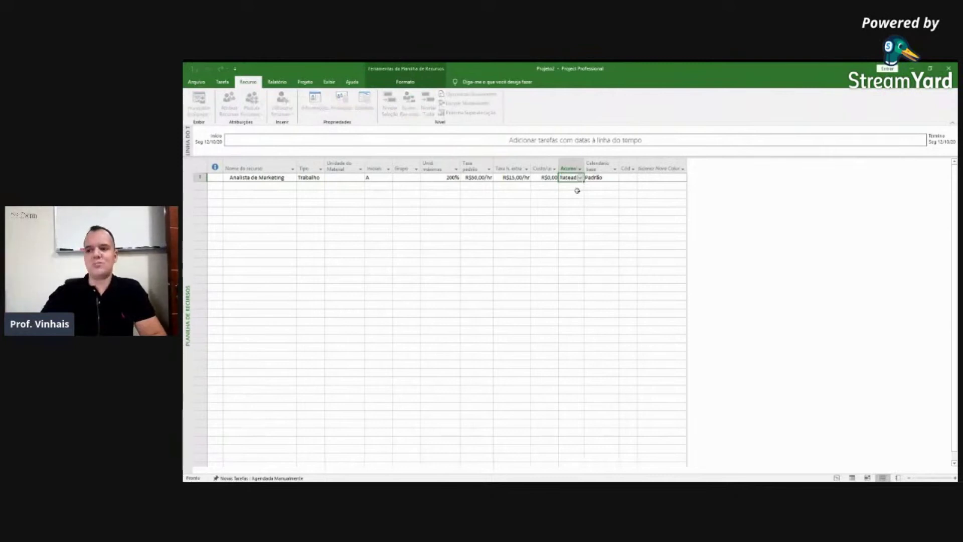
pyautogui.press('Escape')
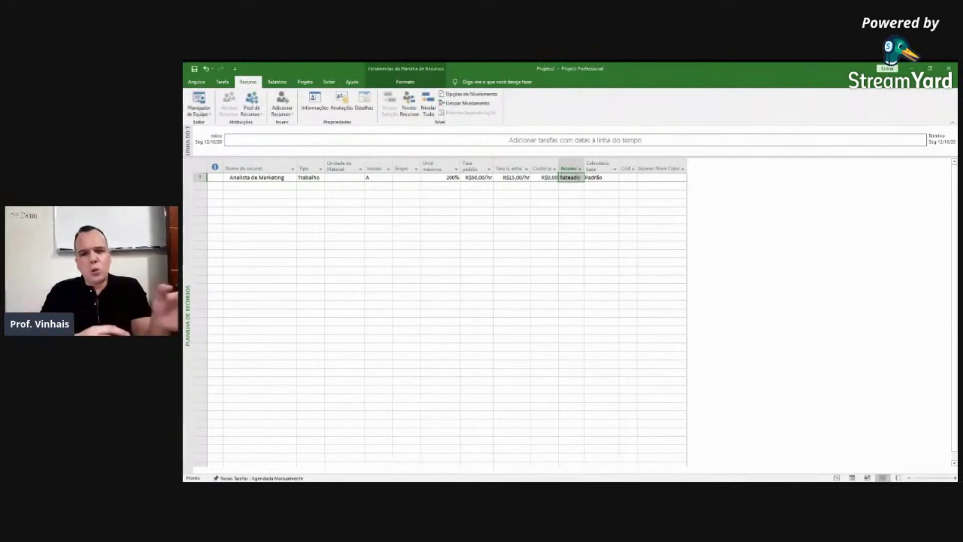